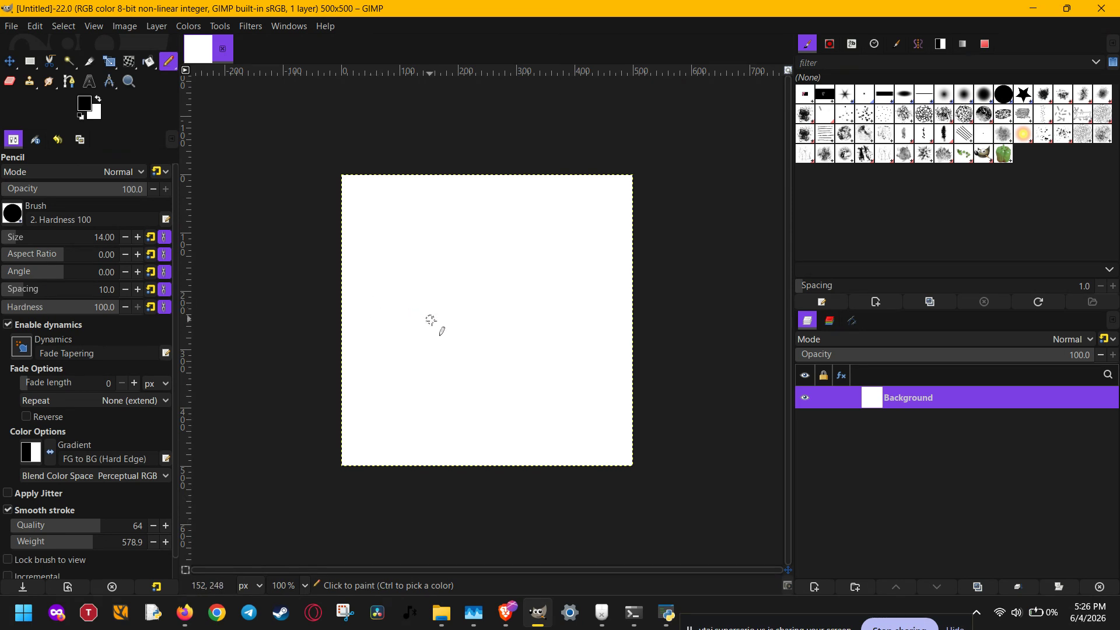
Draw a letter A with the Pencil on the Background layer and a letter B on a new transparent layer named frame
{"action": "mouse_move", "coordinate": [430, 325]}
{"action": "left_mouse_down"}
{"action": "mouse_move", "coordinate": [471, 271]}
{"action": "mouse_move", "coordinate": [469, 326]}
{"action": "left_mouse_up"}
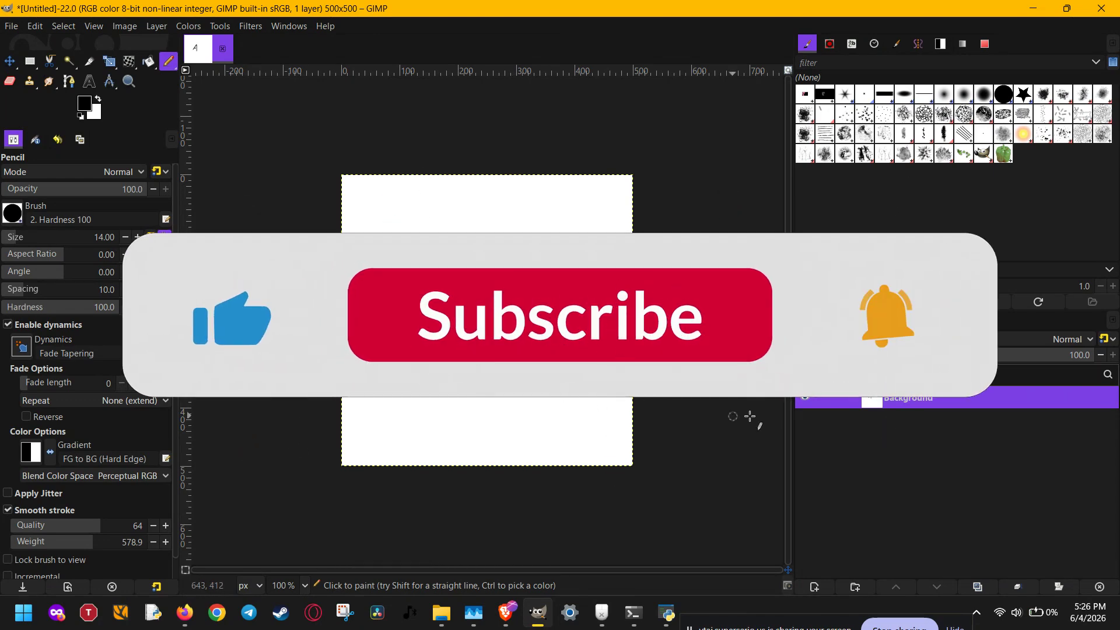
{"action": "left_click", "coordinate": [814, 586]}
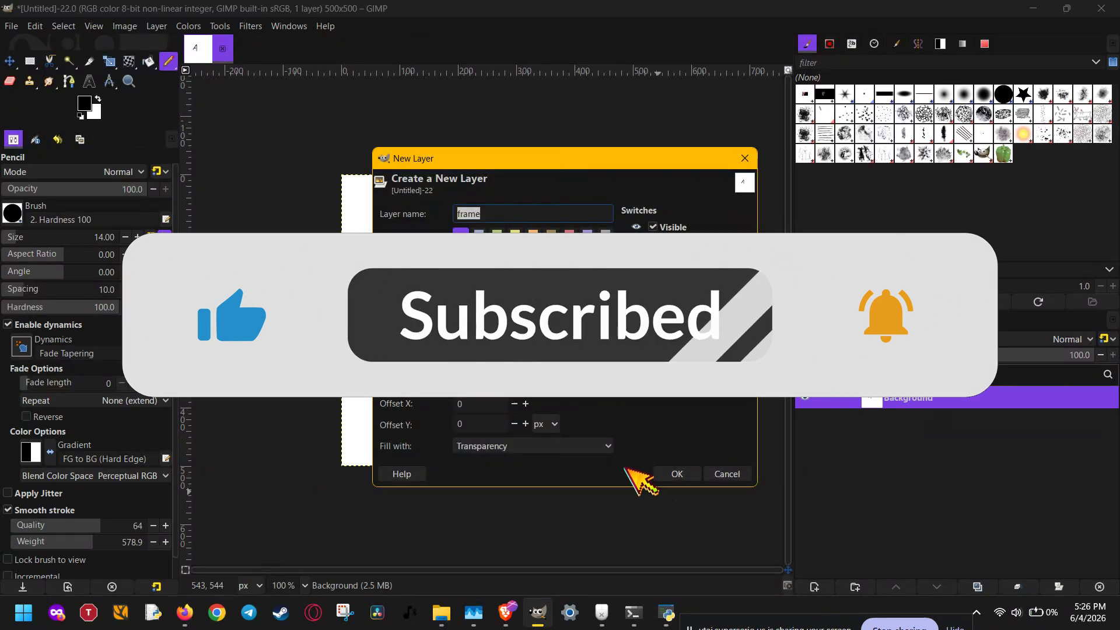
{"action": "left_click", "coordinate": [672, 474]}
{"action": "mouse_move", "coordinate": [560, 403]}
{"action": "left_mouse_down"}
{"action": "mouse_move", "coordinate": [516, 348]}
{"action": "mouse_move", "coordinate": [532, 340]}
{"action": "mouse_move", "coordinate": [533, 373]}
{"action": "mouse_move", "coordinate": [569, 364]}
{"action": "mouse_move", "coordinate": [576, 377]}
{"action": "mouse_move", "coordinate": [554, 403]}
{"action": "mouse_move", "coordinate": [576, 375]}
{"action": "left_mouse_up"}
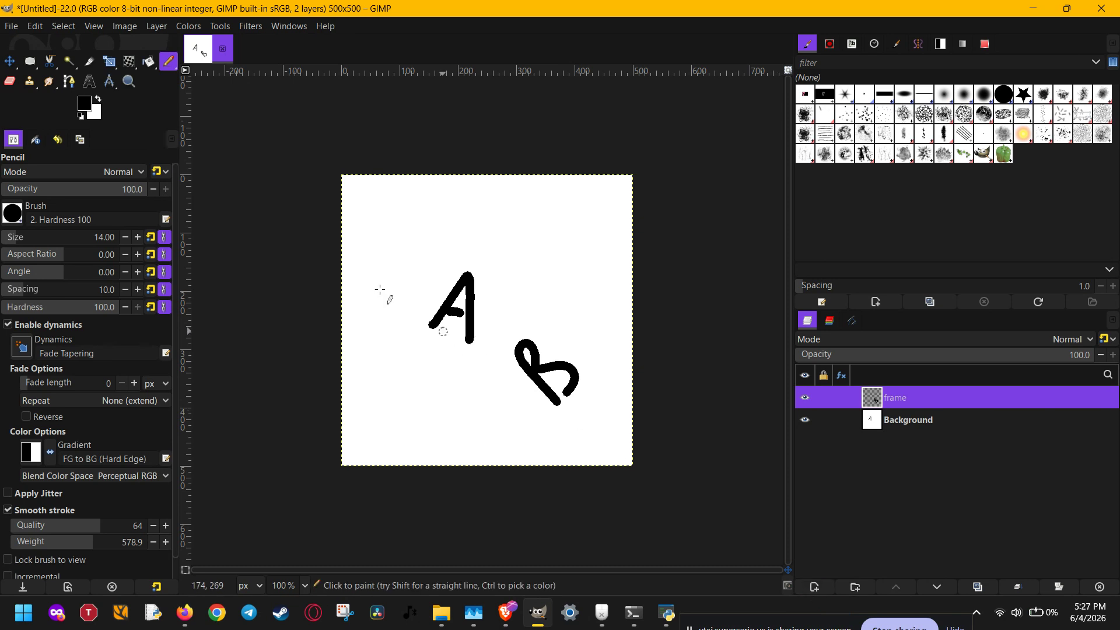
Add the text C as a text layer in the upper middle of the canvas
{"action": "key", "text": "t"}
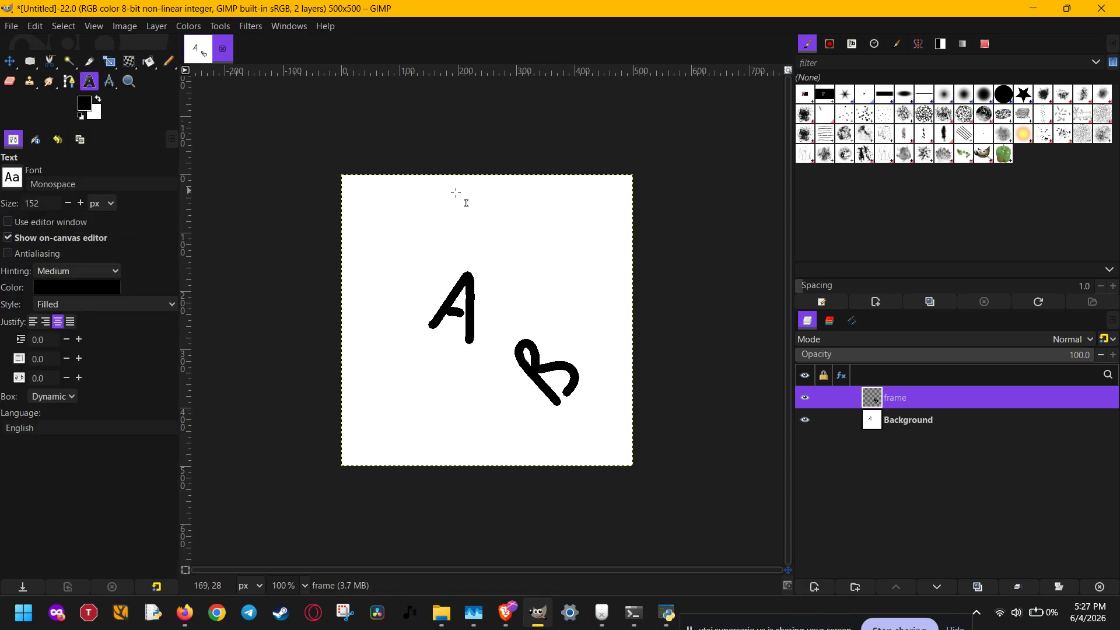
{"action": "left_click", "coordinate": [491, 219]}
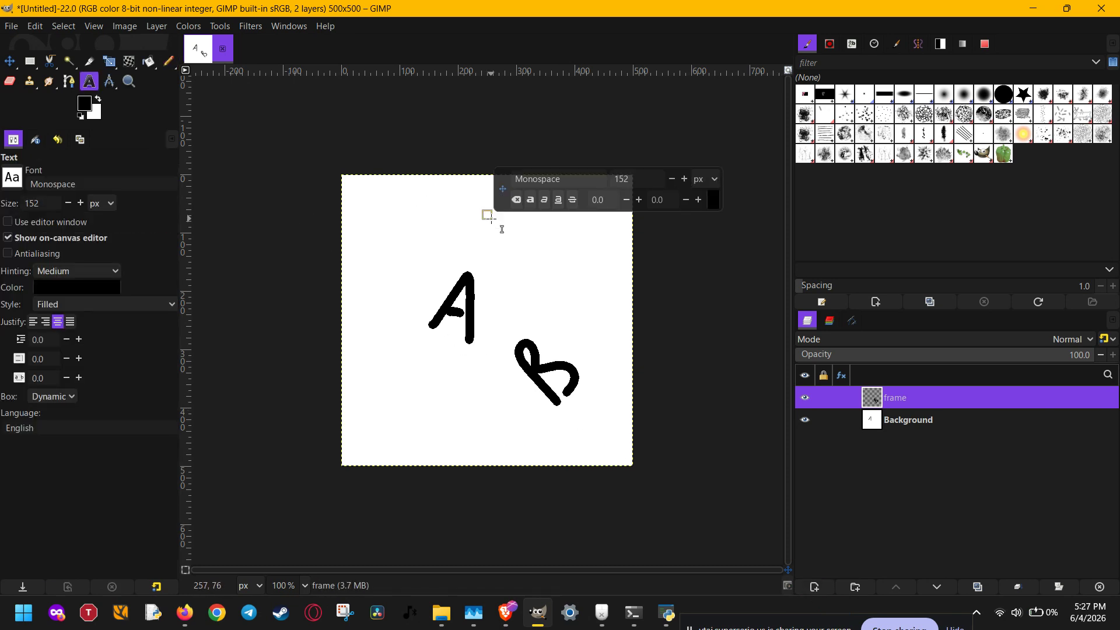
{"action": "type", "text": "C"}
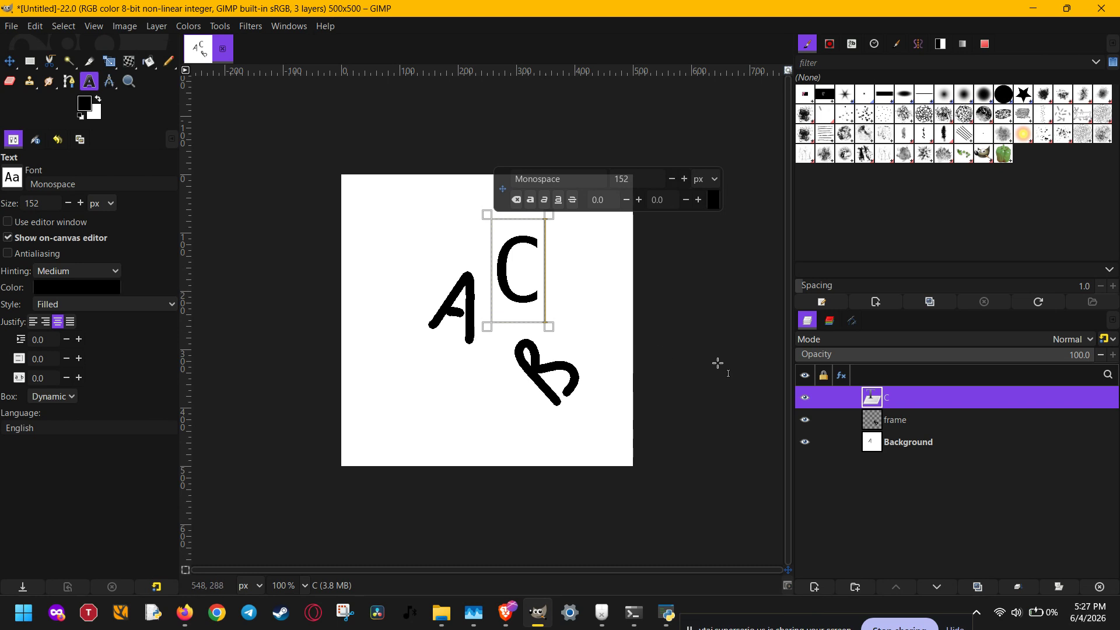
Select the Background layer and activate the Align and Distribute tool
{"action": "left_click", "coordinate": [903, 448]}
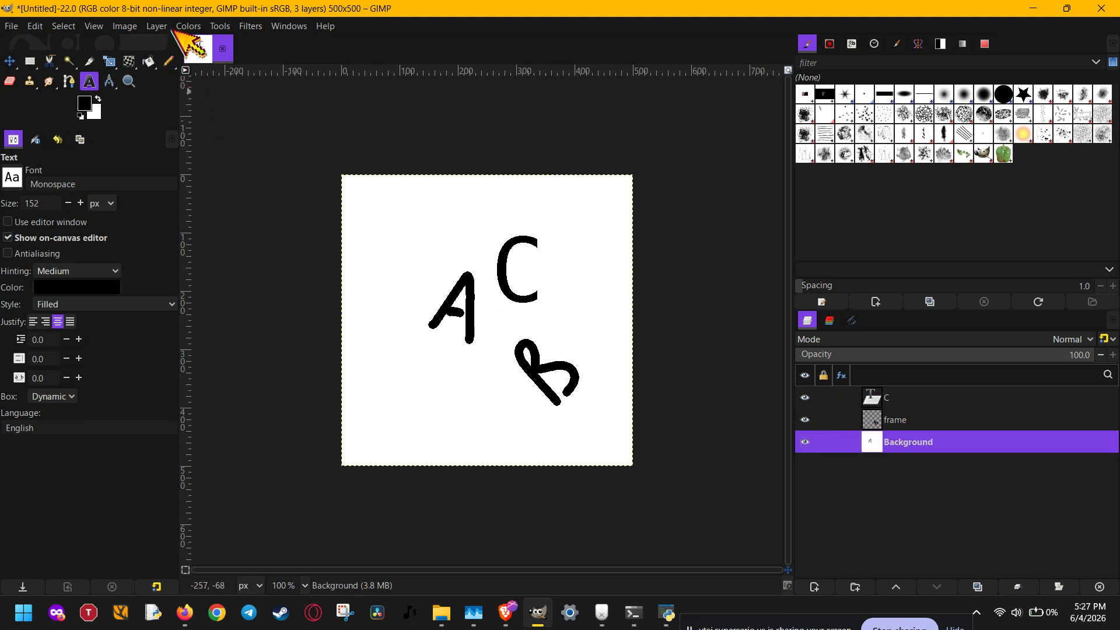
{"action": "left_click", "coordinate": [220, 27]}
{"action": "mouse_move", "coordinate": [236, 46]}
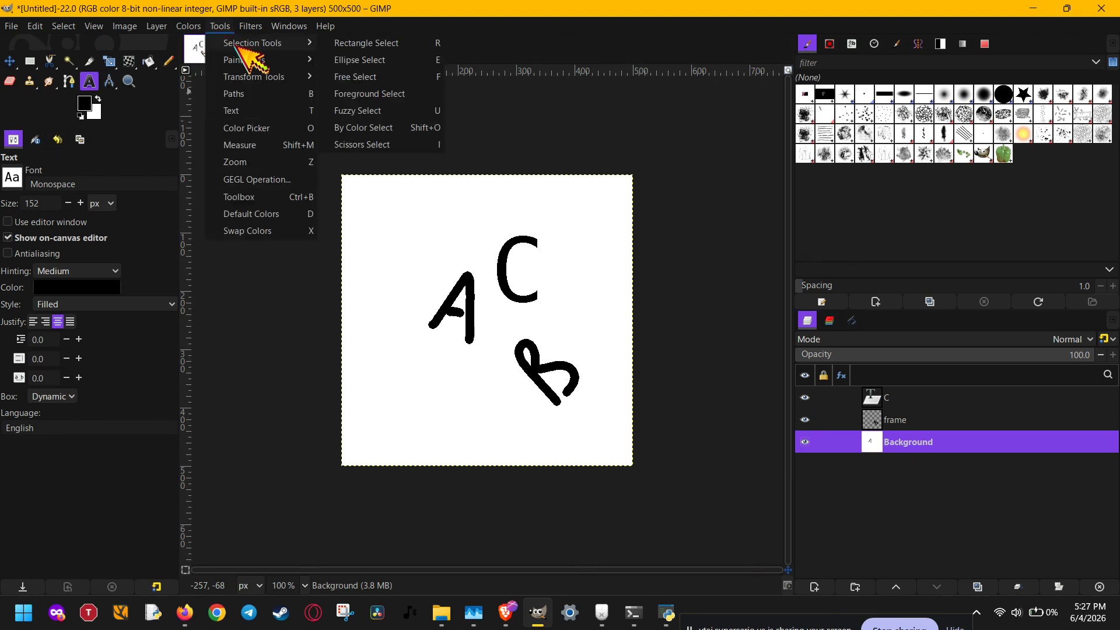
{"action": "mouse_move", "coordinate": [309, 78]}
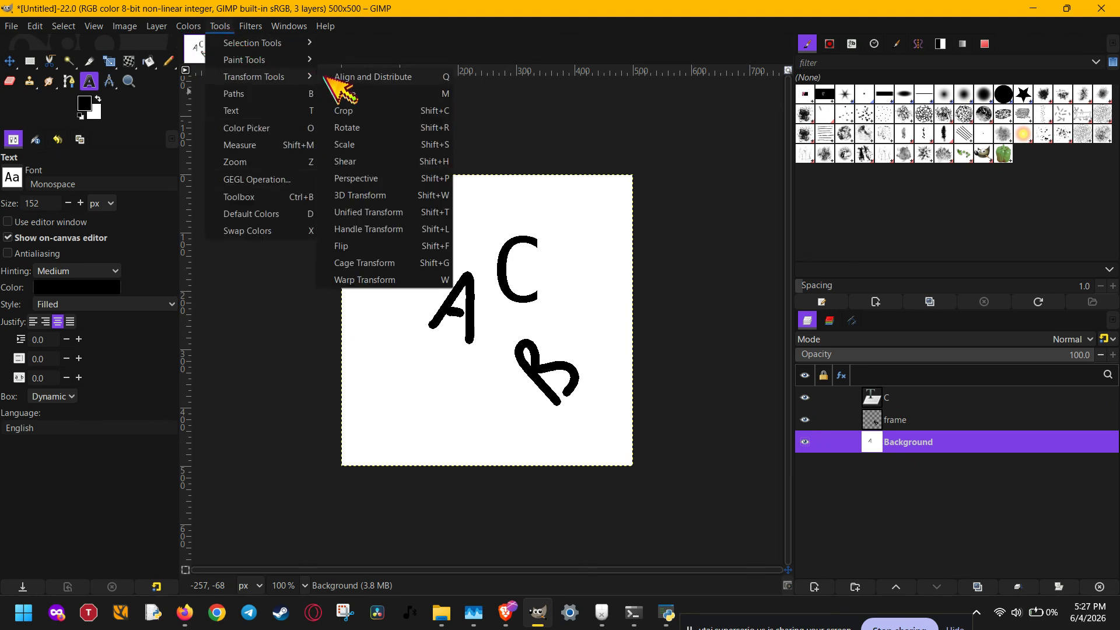
{"action": "left_click", "coordinate": [365, 78]}
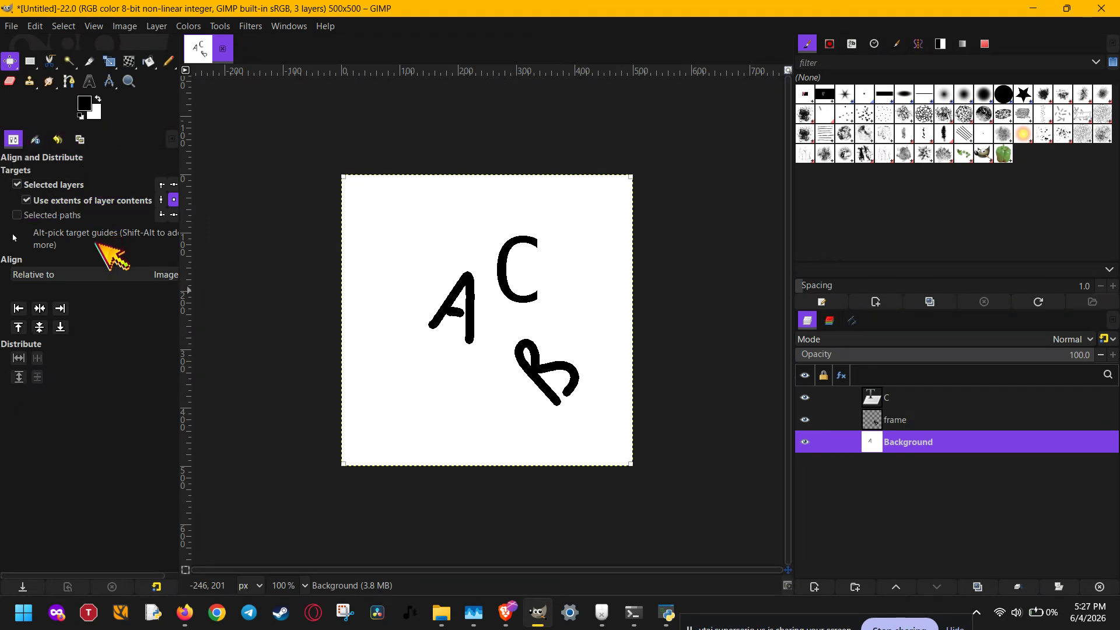
Select the C and frame layers together as the layers to align
{"action": "left_click", "coordinate": [948, 421]}
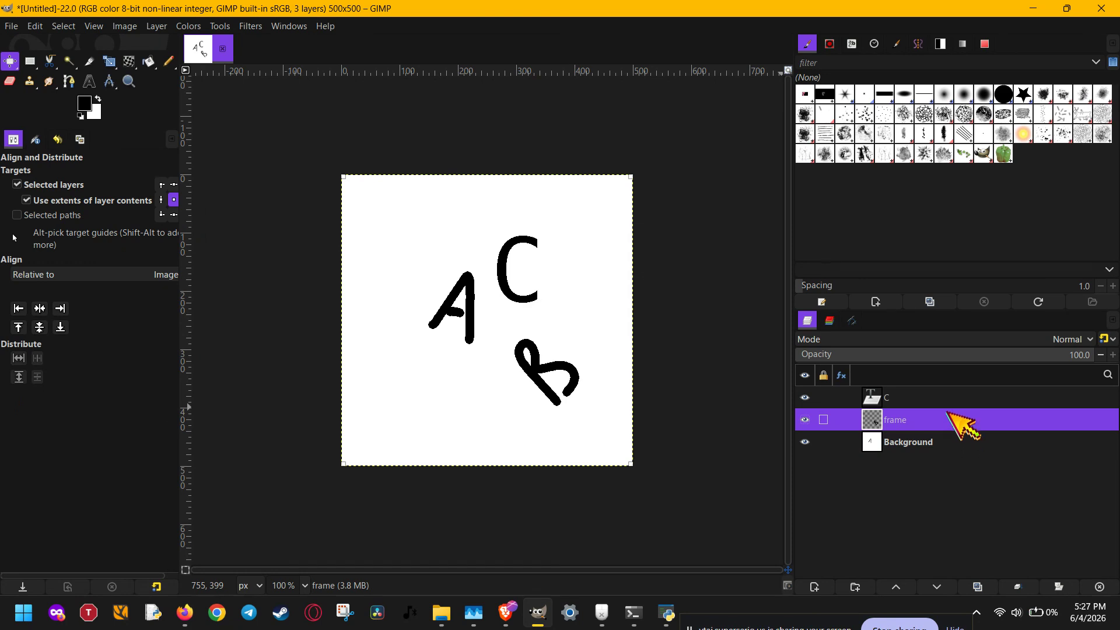
{"action": "left_click", "coordinate": [948, 401]}
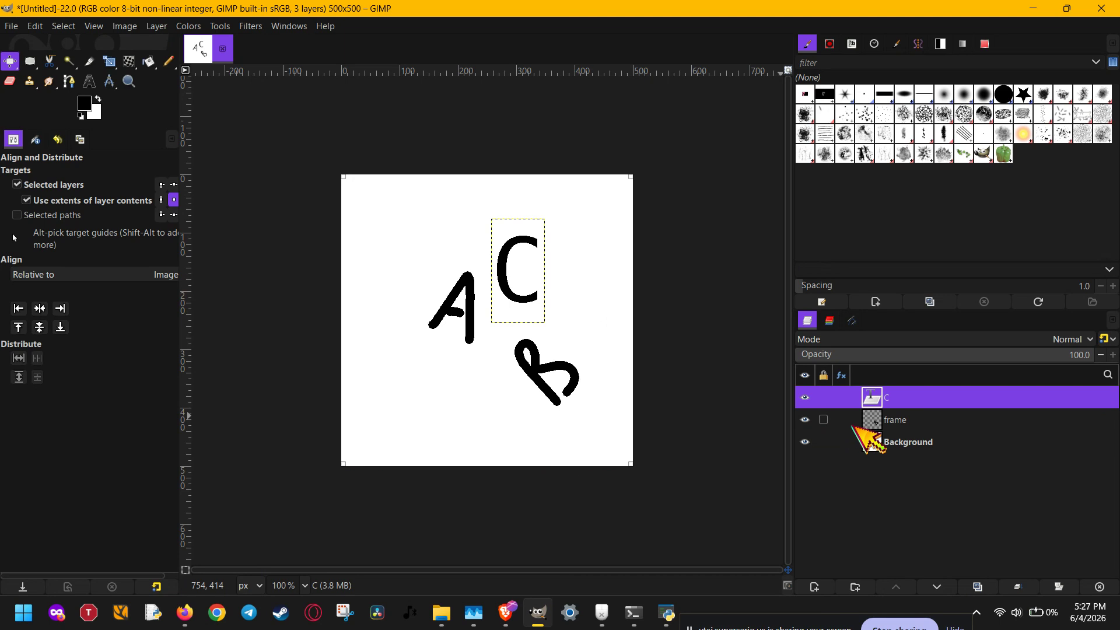
{"action": "left_click", "coordinate": [877, 418]}
{"action": "left_click", "coordinate": [884, 443]}
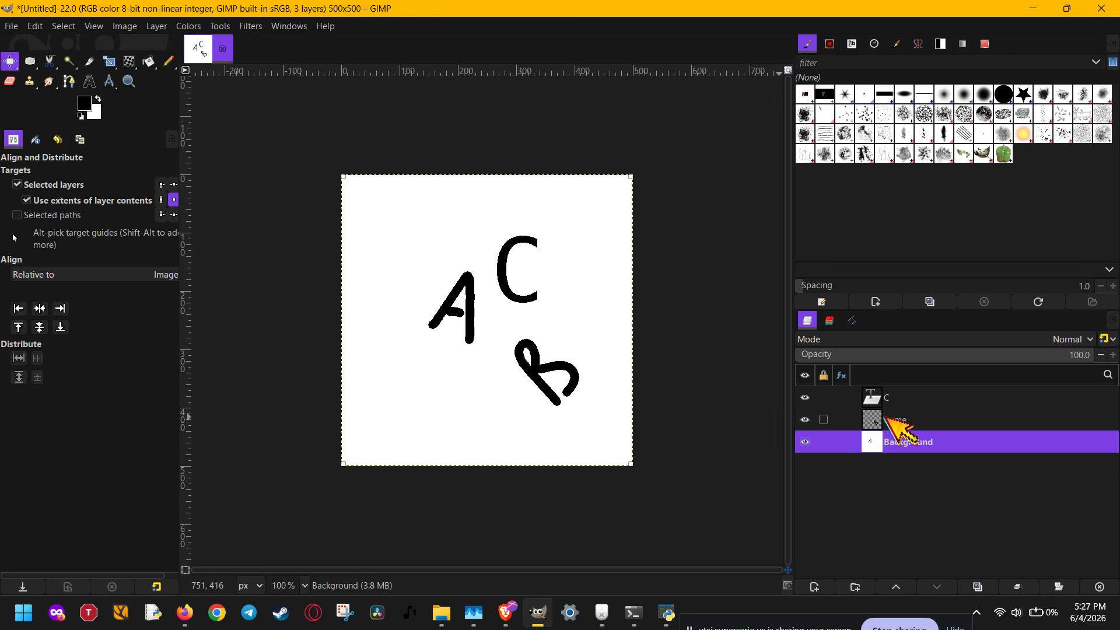
{"action": "left_click", "coordinate": [902, 398]}
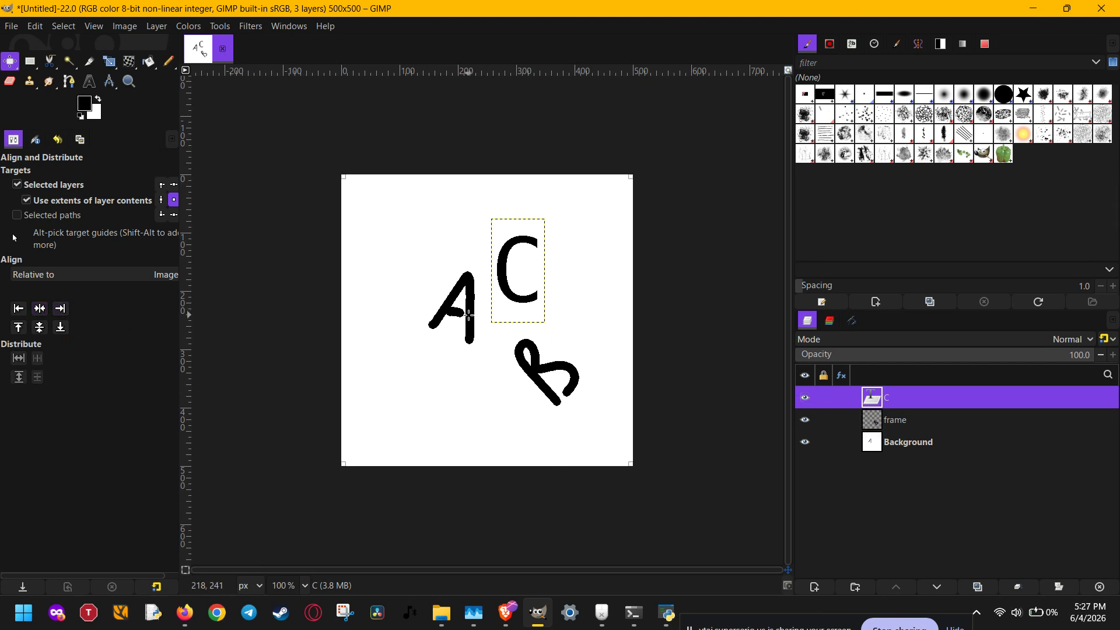
{"action": "left_click", "coordinate": [879, 423], "text": "ctrl"}
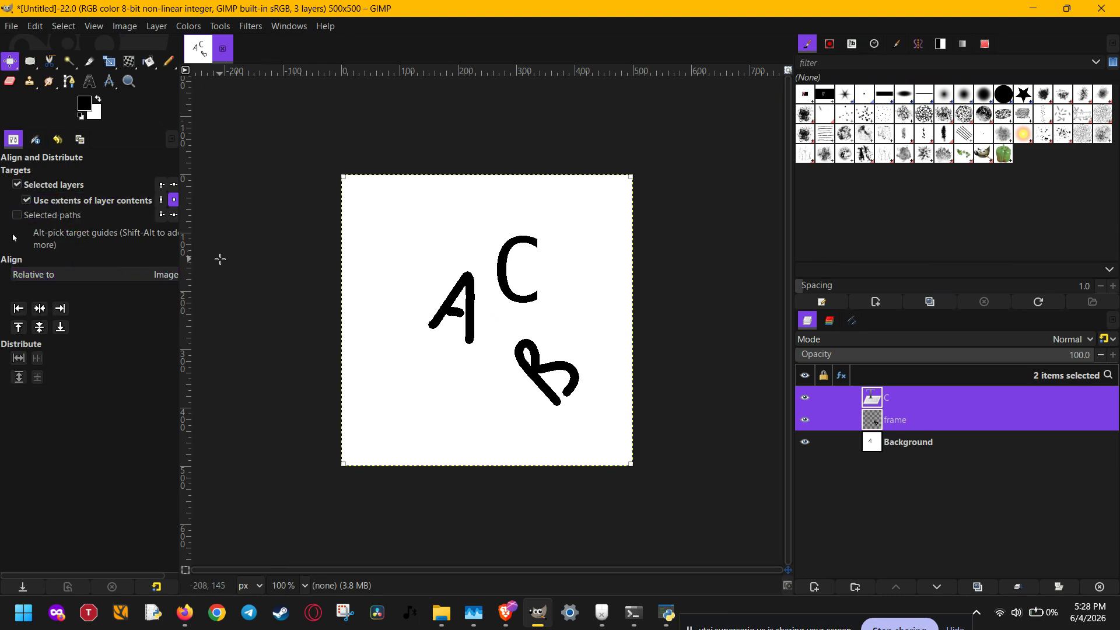
Keep Image as the alignment reference with selected layers as targets, and widen the tool options area
{"action": "left_click", "coordinate": [174, 278]}
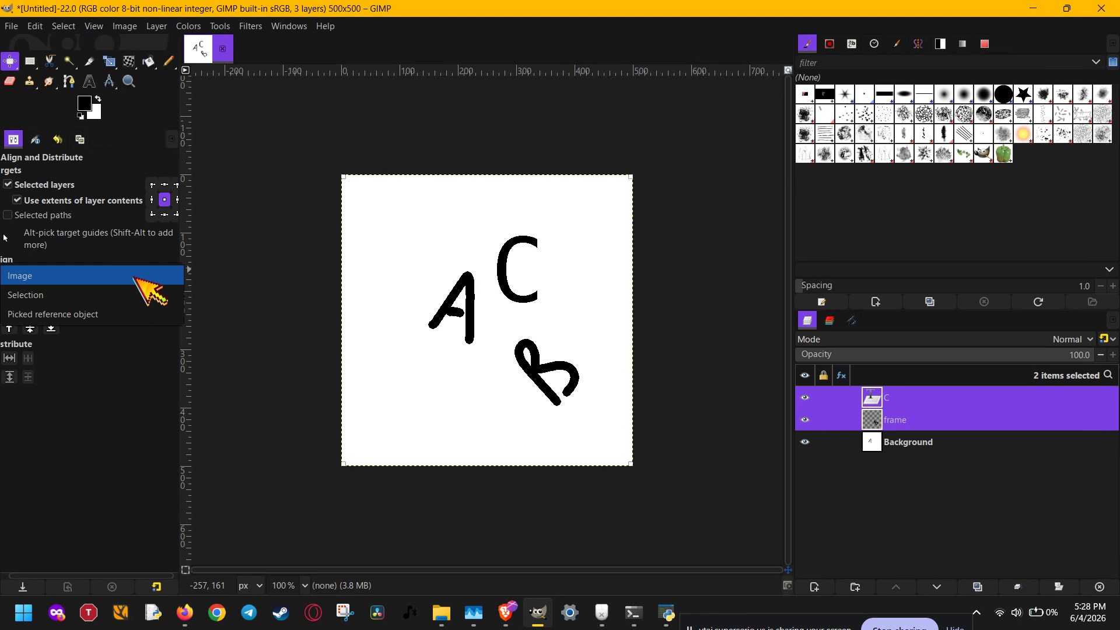
{"action": "left_click", "coordinate": [136, 277]}
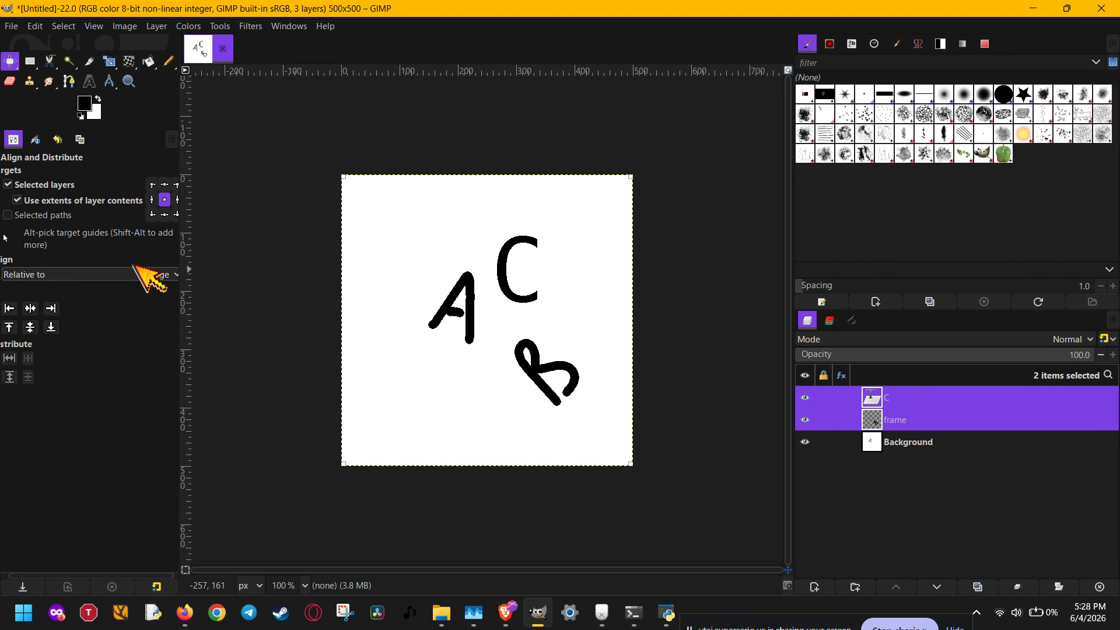
{"action": "left_click", "coordinate": [42, 185]}
{"action": "left_click", "coordinate": [42, 185]}
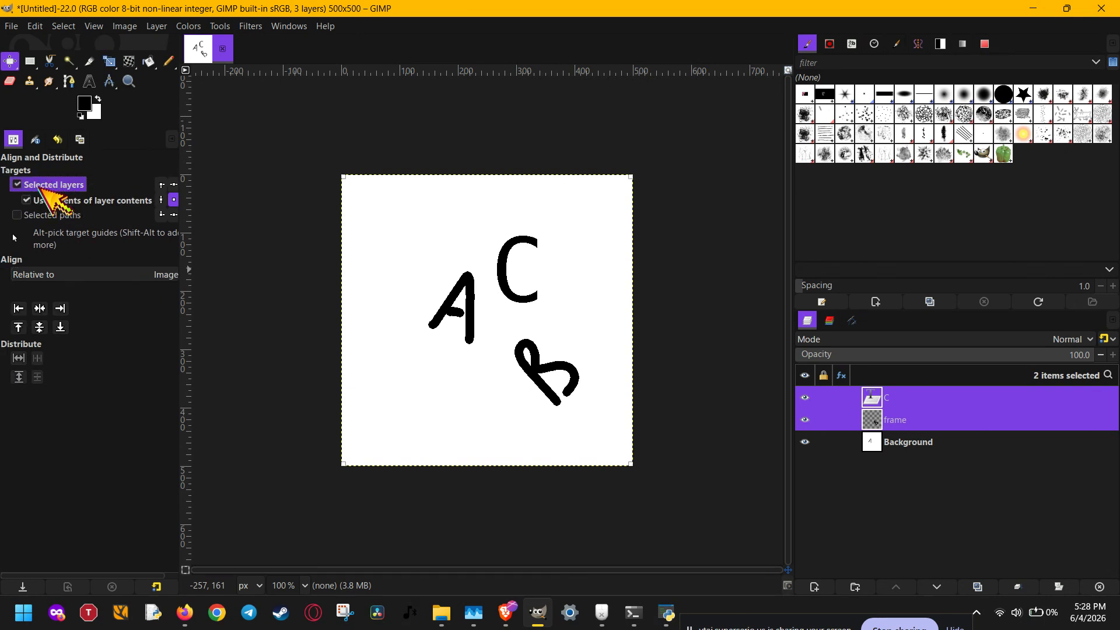
{"action": "left_click", "coordinate": [38, 185]}
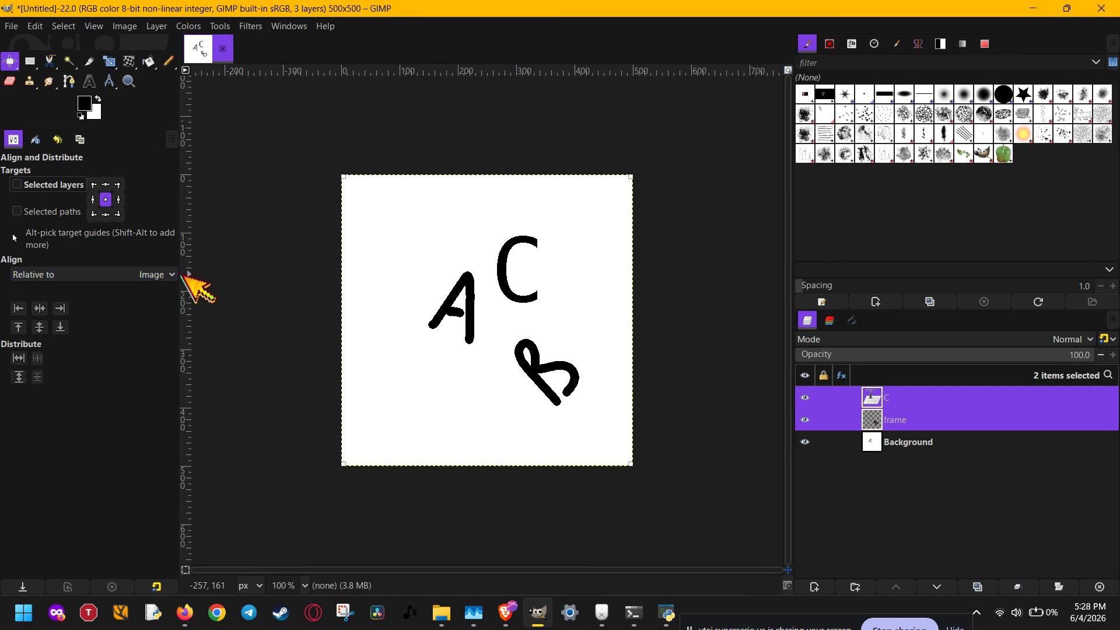
{"action": "left_click_drag", "start_coordinate": [179, 274], "coordinate": [257, 275]}
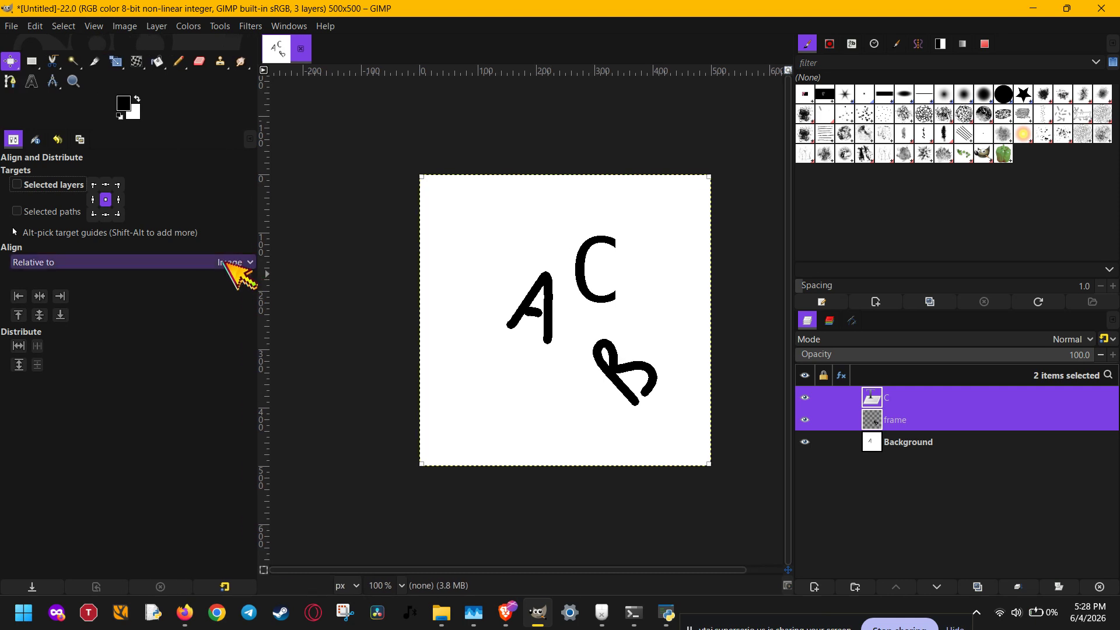
{"action": "left_click", "coordinate": [63, 183]}
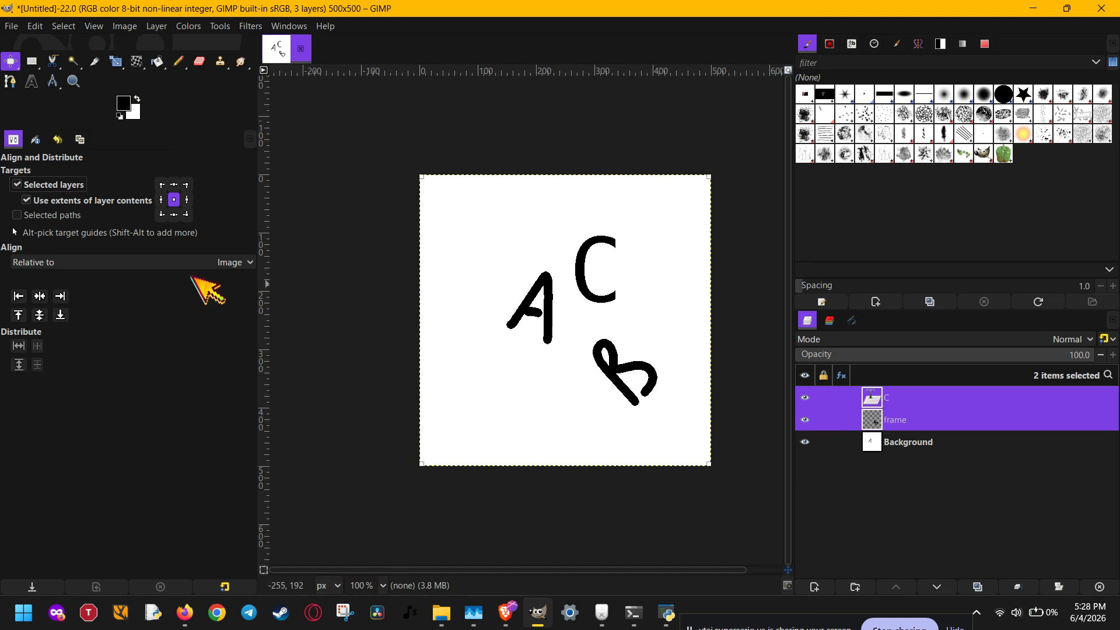
Try aligning both layers' contents to the image's left and right edges, and return them to its horizontal centre
{"action": "left_click", "coordinate": [39, 296]}
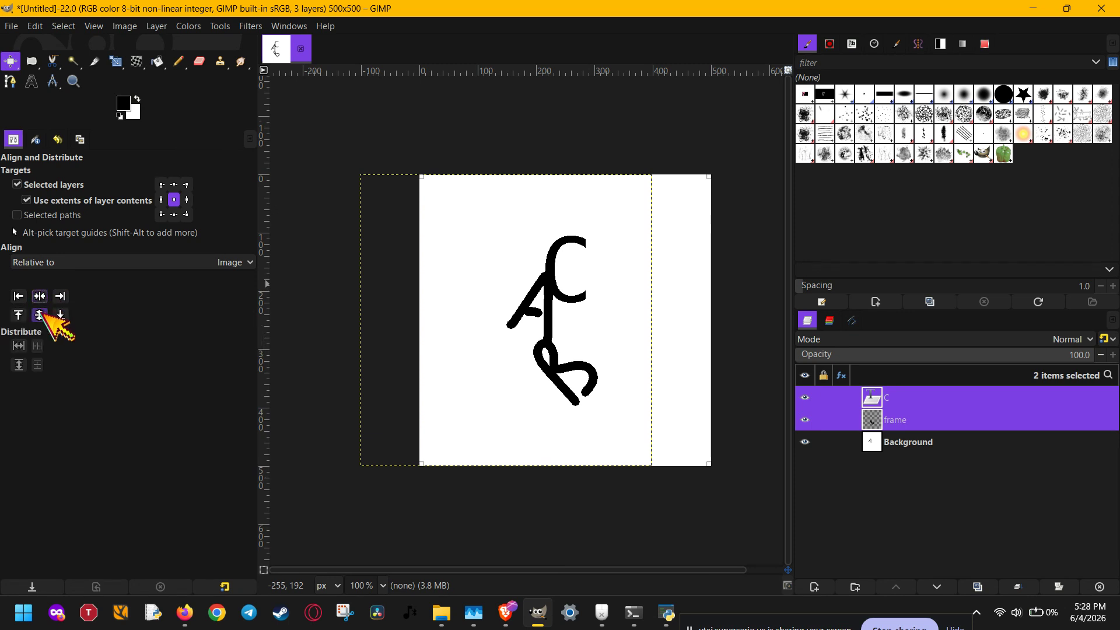
{"action": "left_click", "coordinate": [21, 297]}
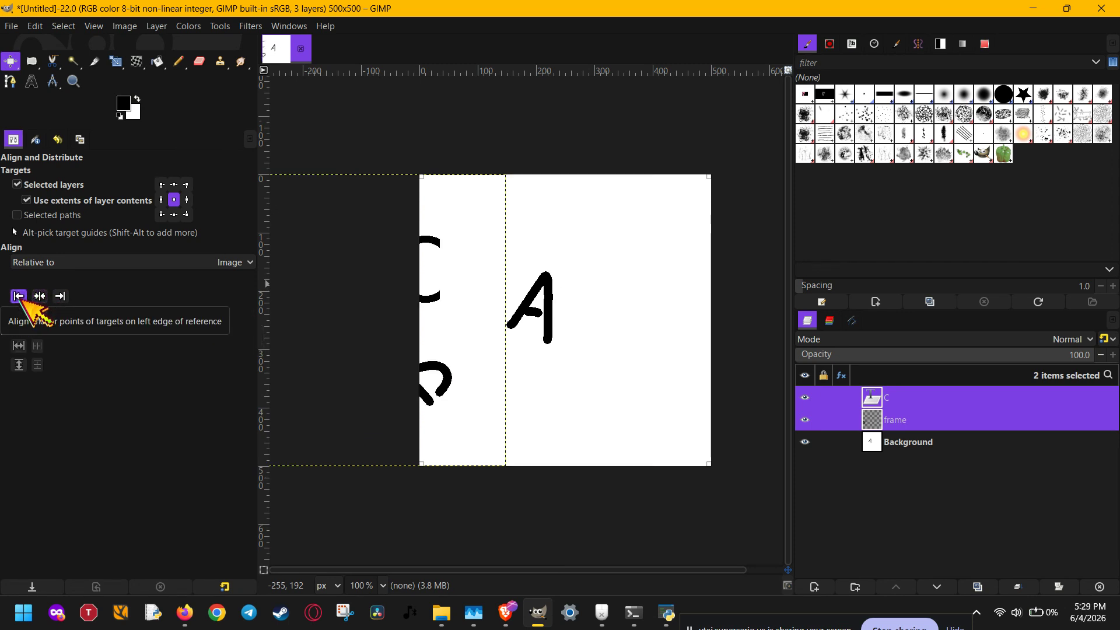
{"action": "left_click", "coordinate": [41, 297]}
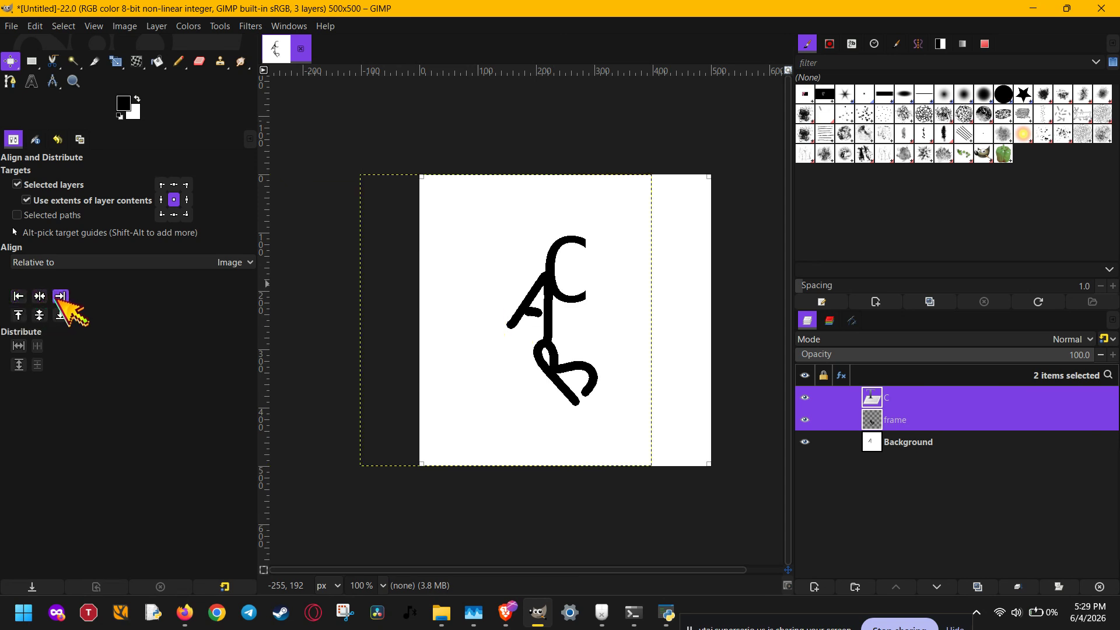
{"action": "left_click", "coordinate": [60, 296]}
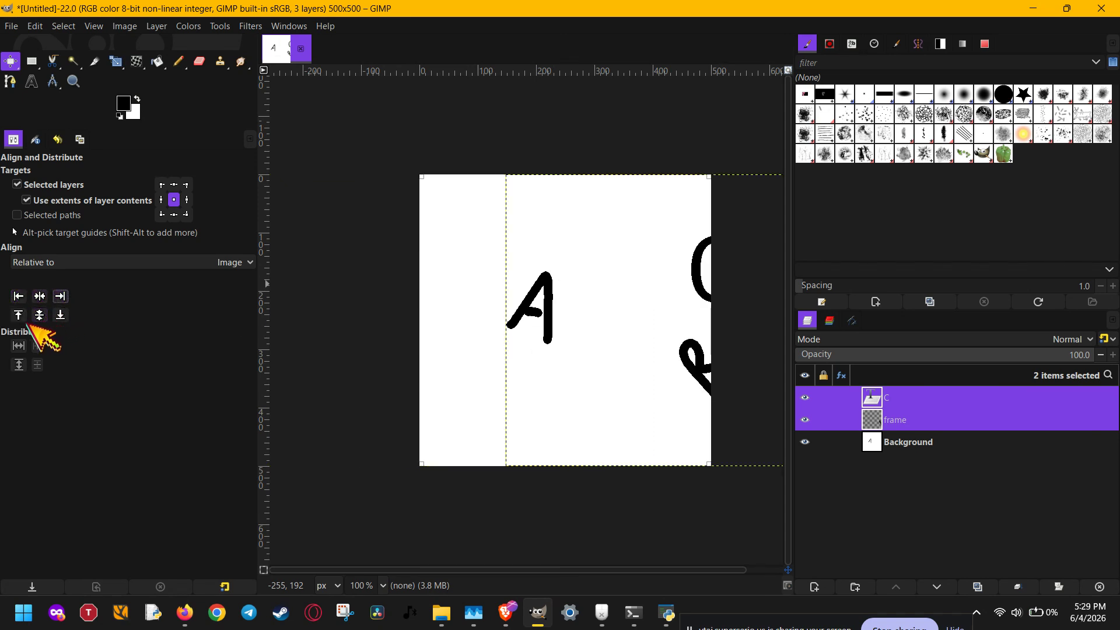
{"action": "left_click", "coordinate": [40, 296]}
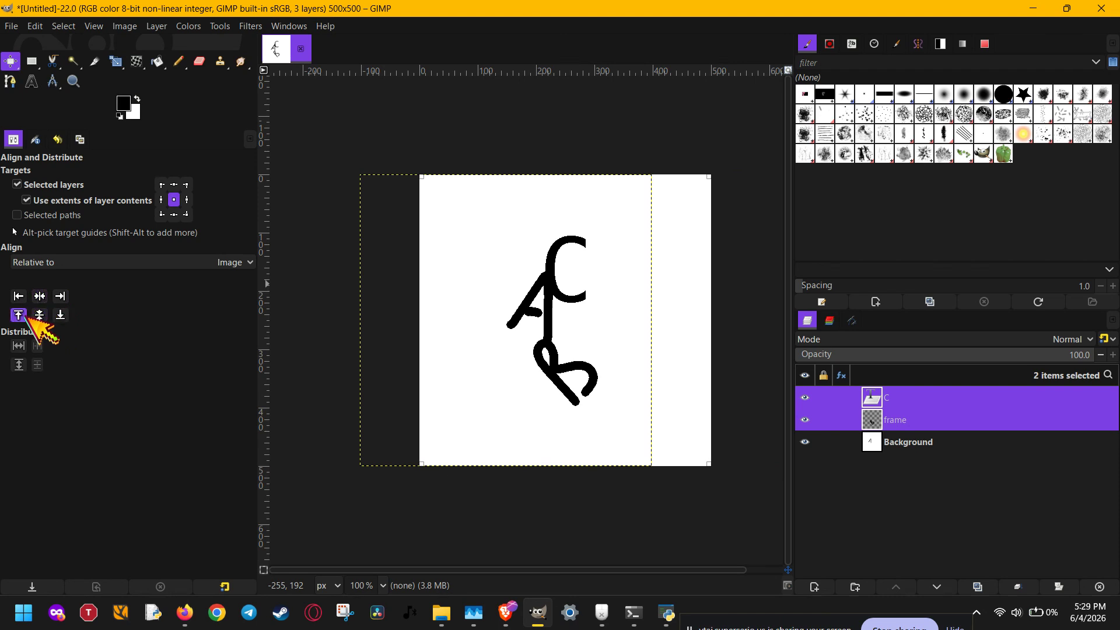
Try aligning both layers' contents to the image's top and bottom edges, and put them at its vertical centre
{"action": "left_click", "coordinate": [19, 315]}
{"action": "left_click", "coordinate": [40, 315]}
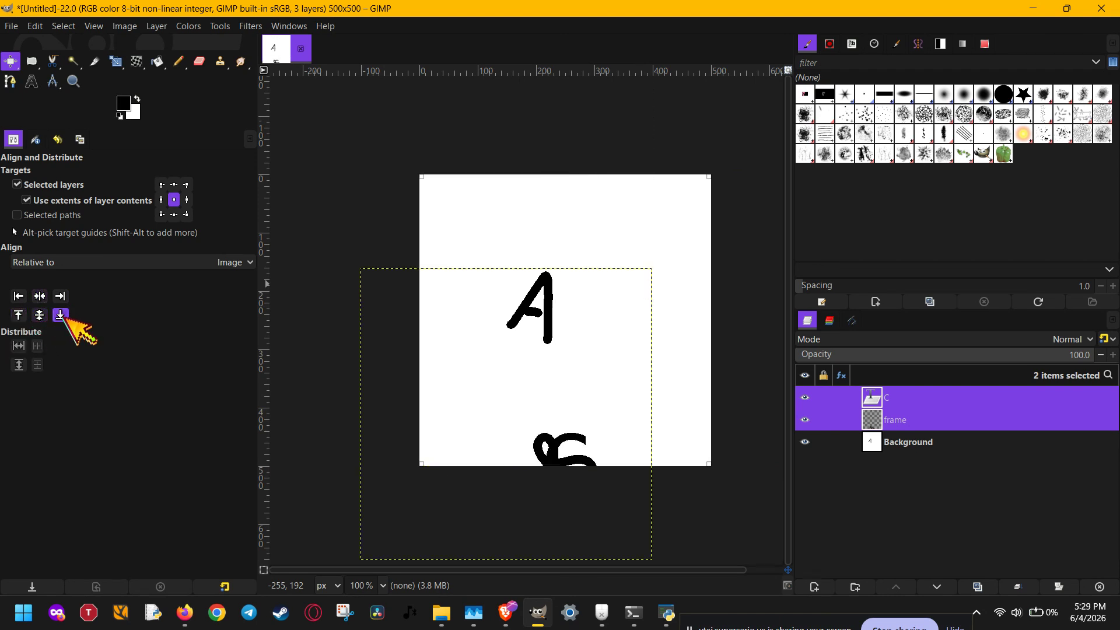
{"action": "left_click", "coordinate": [39, 315]}
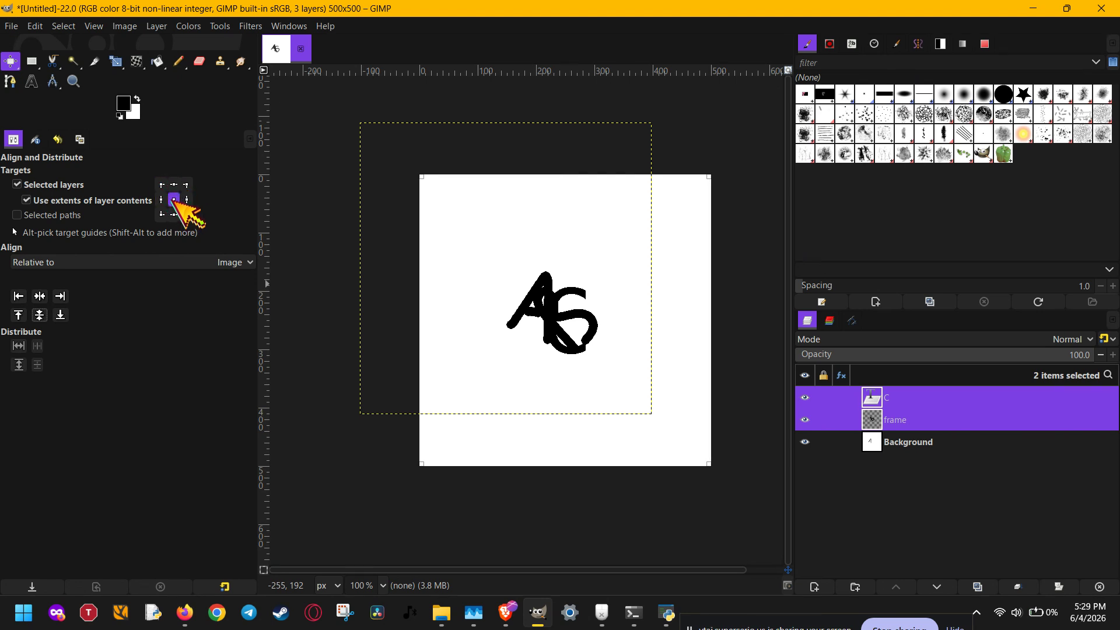
Turn off the use of layer content extents and centre both layers horizontally and vertically in the image
{"action": "left_click", "coordinate": [58, 201]}
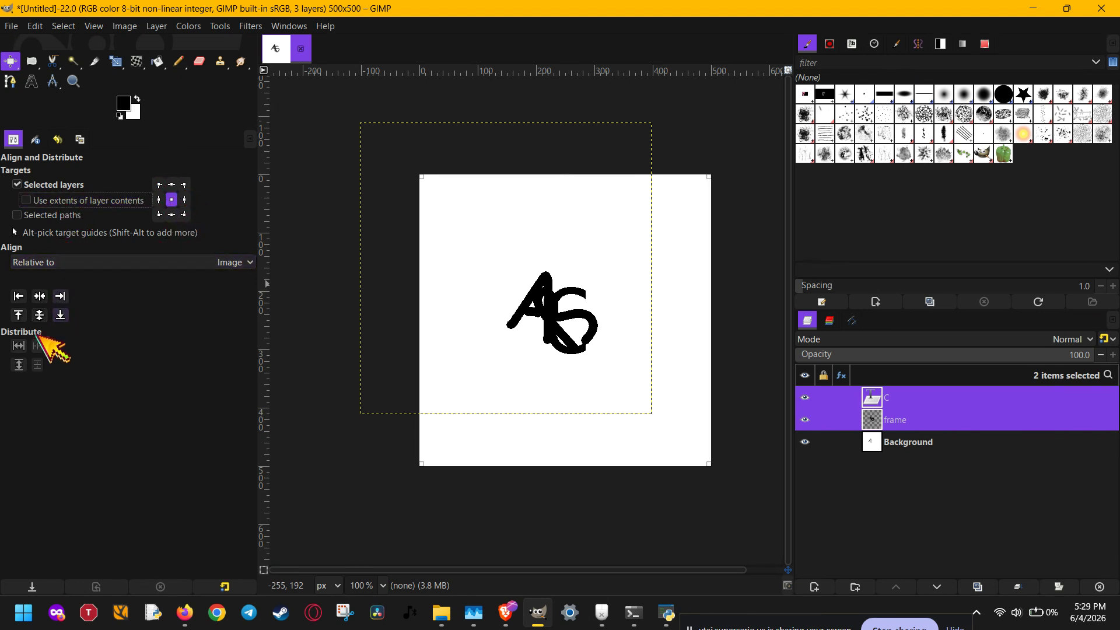
{"action": "left_click", "coordinate": [39, 297]}
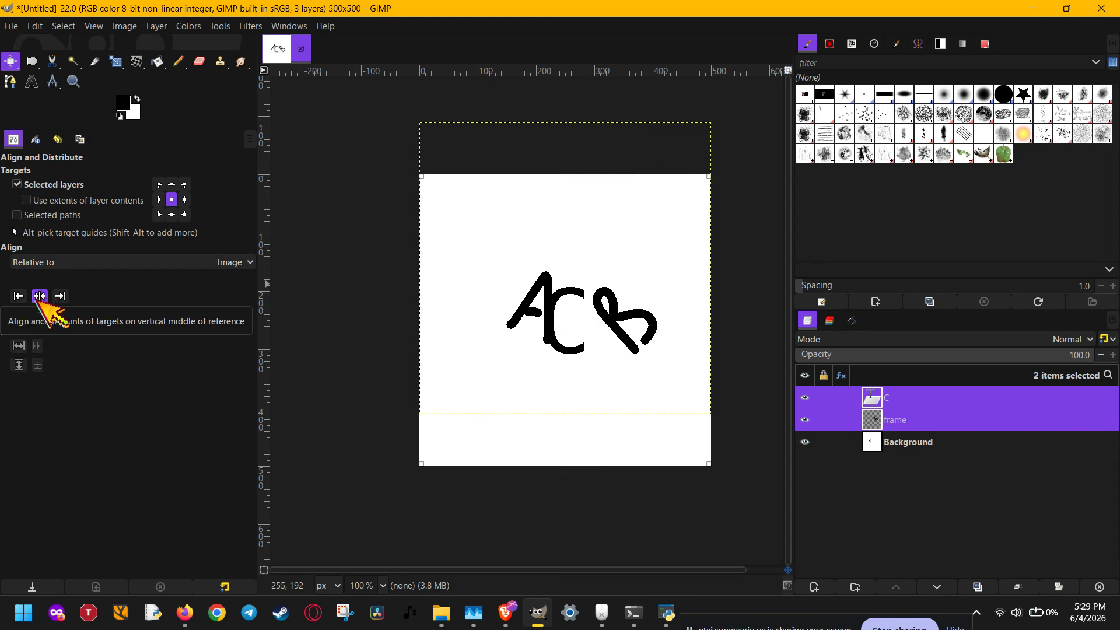
{"action": "left_click", "coordinate": [39, 315]}
Try aligning the full layer bounds to the image's edges, and return both layers to the centre on both axes
{"action": "left_click", "coordinate": [18, 315]}
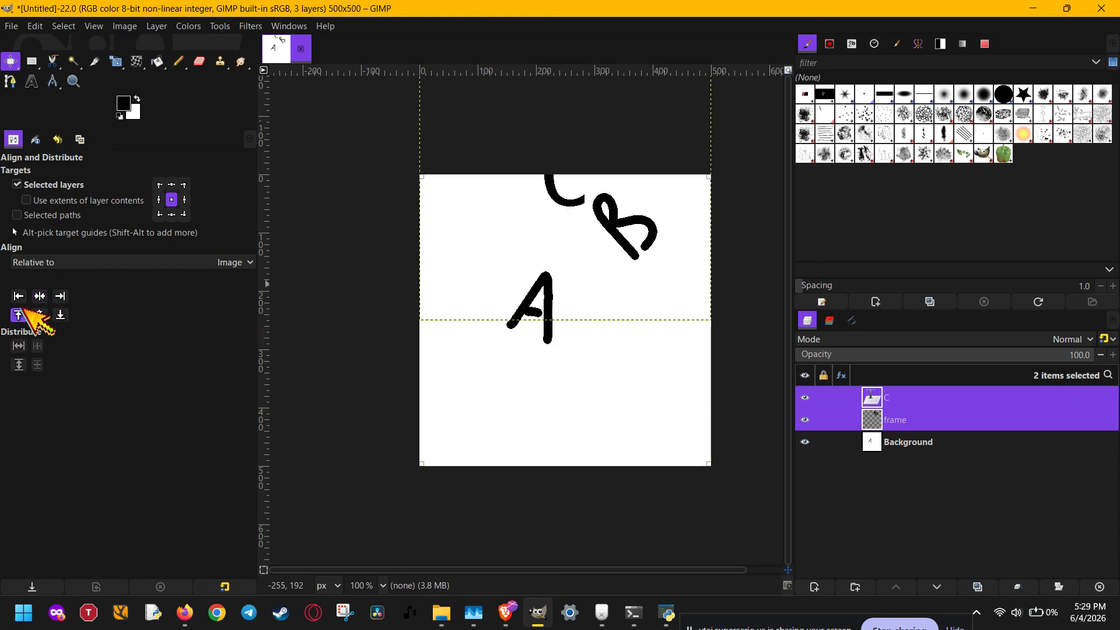
{"action": "left_click", "coordinate": [19, 296]}
{"action": "left_click", "coordinate": [60, 315]}
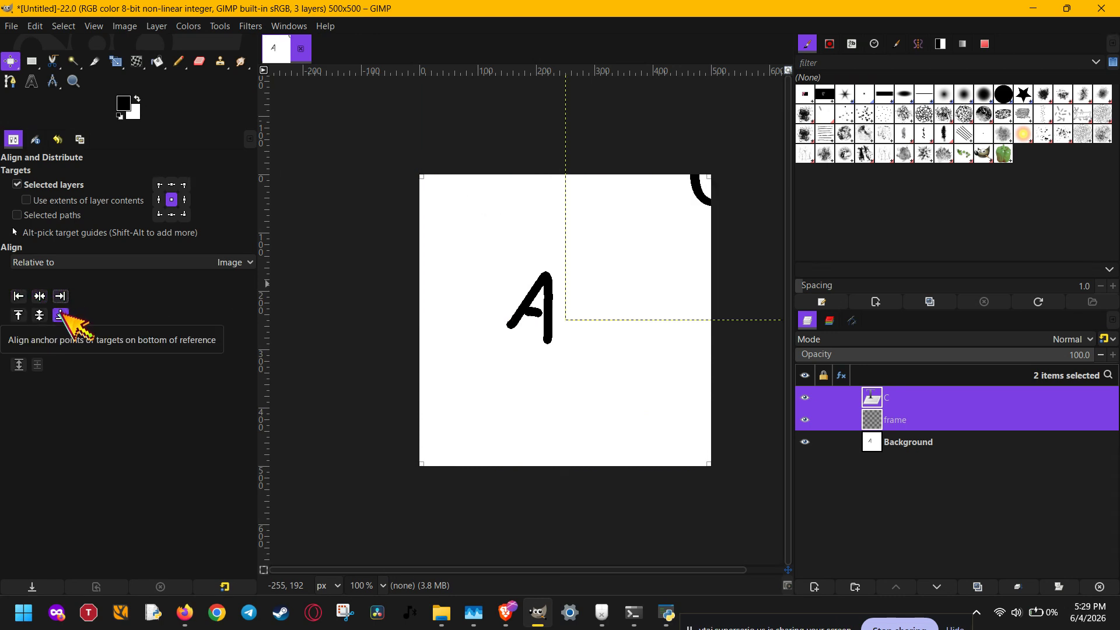
{"action": "left_click", "coordinate": [60, 315]}
{"action": "left_click", "coordinate": [39, 297]}
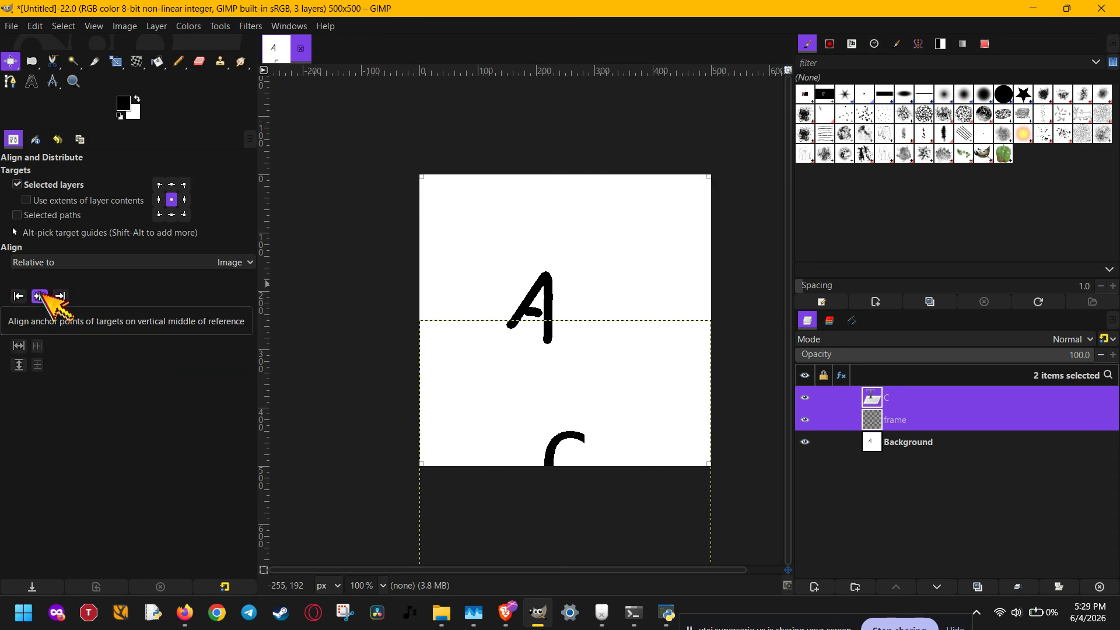
{"action": "left_click", "coordinate": [39, 315]}
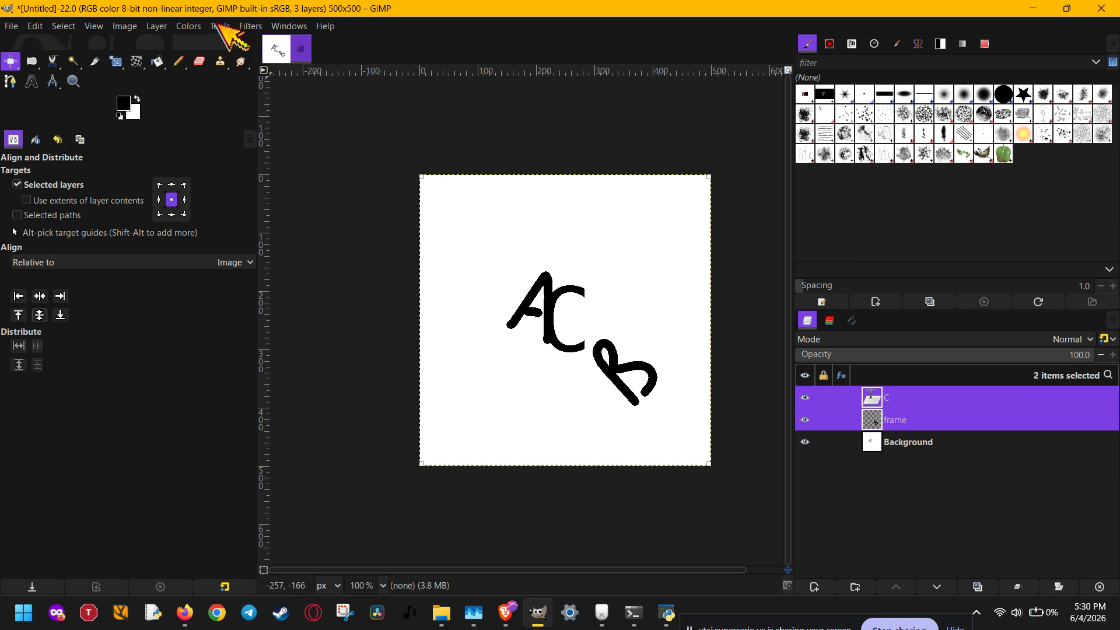
{"action": "left_click", "coordinate": [916, 627]}
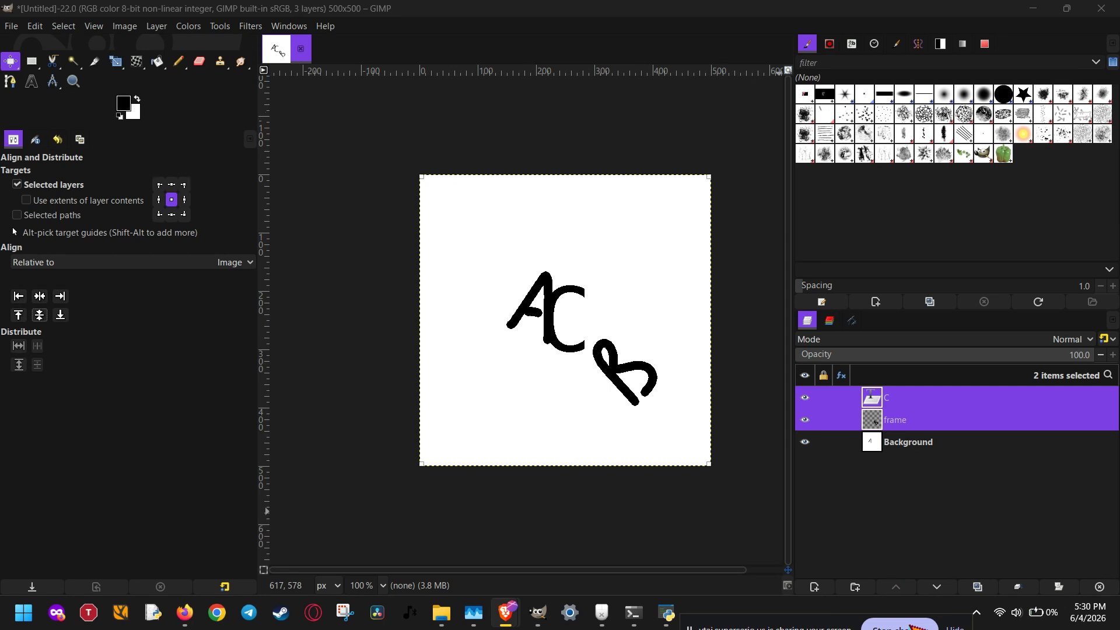